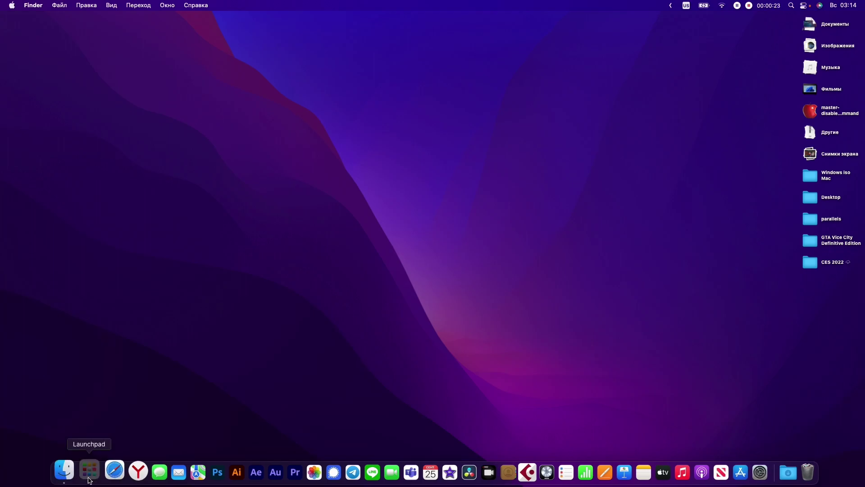
# - Launch Final Video Player from the Видео folder in Launchpad and return to the desktop
pyautogui.hscroll(4, 282, 128)
pyautogui.click(142, 79)
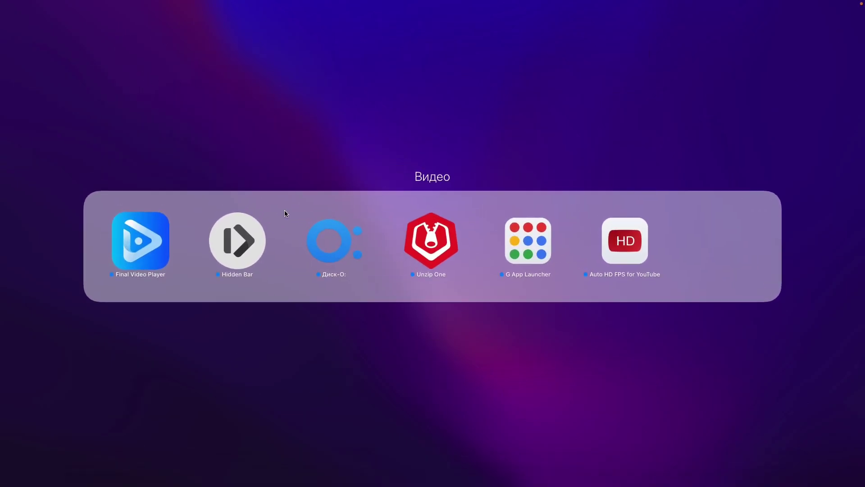
pyautogui.click(138, 239)
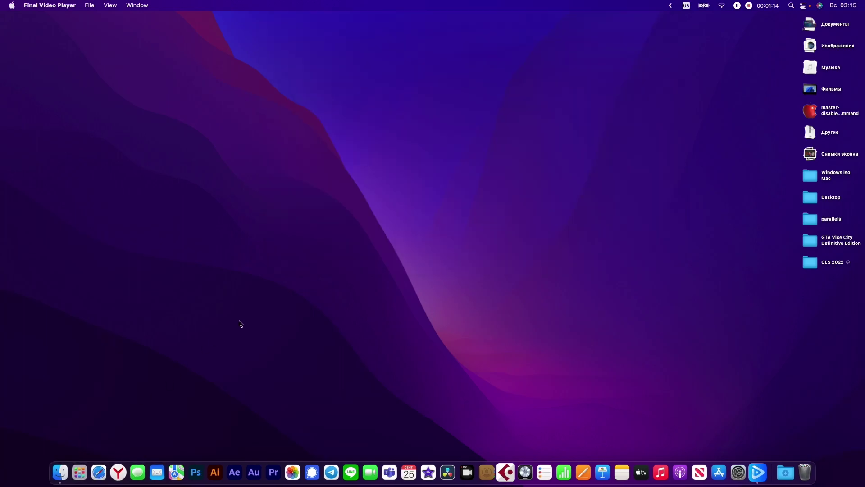
pyautogui.click(240, 323)
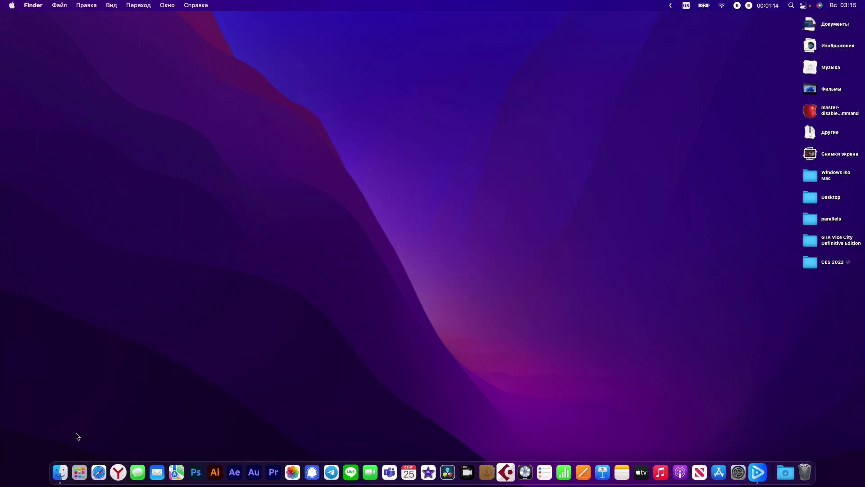
# - Launch Hidden Bar from Launchpad, turn off automatic icon hiding in its settings, and close the settings window
pyautogui.click(79, 471)
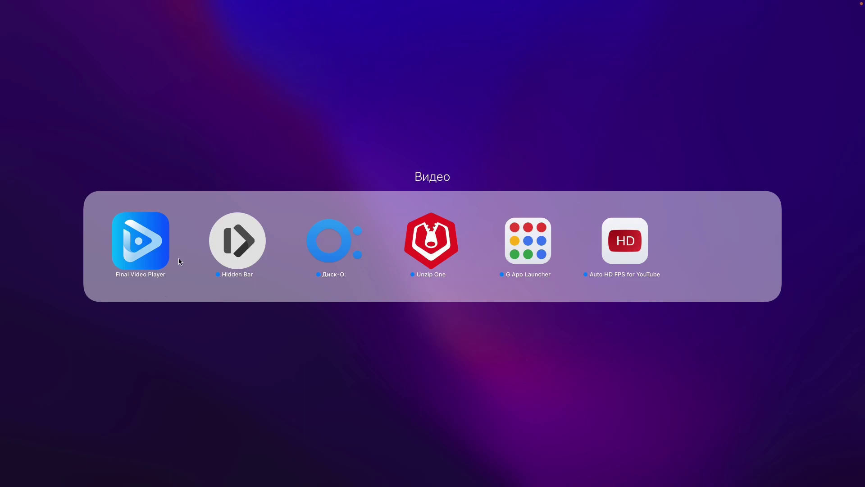
pyautogui.click(255, 242)
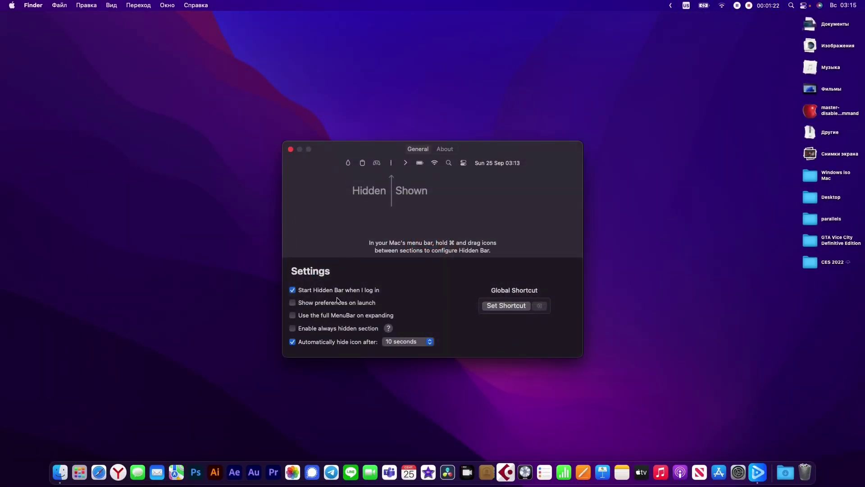
pyautogui.click(292, 341)
pyautogui.click(292, 150)
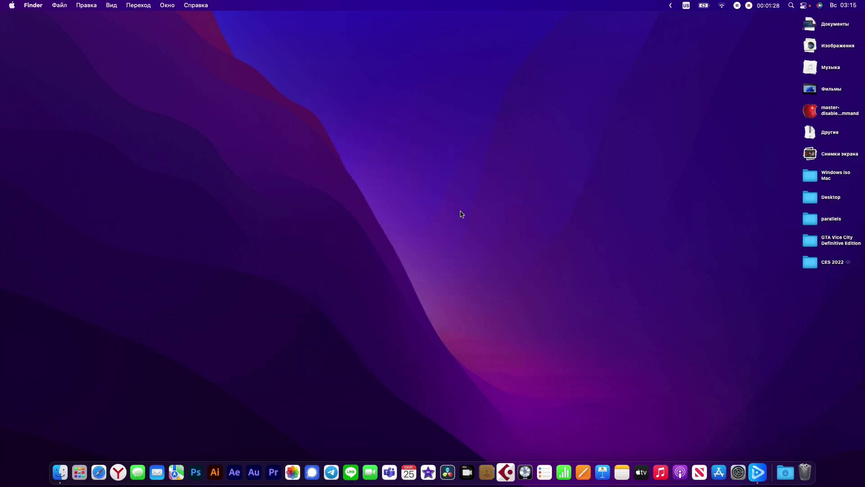
# - Expand and collapse the hidden menu bar icons several times with Hidden Bar to test it
pyautogui.click(671, 5)
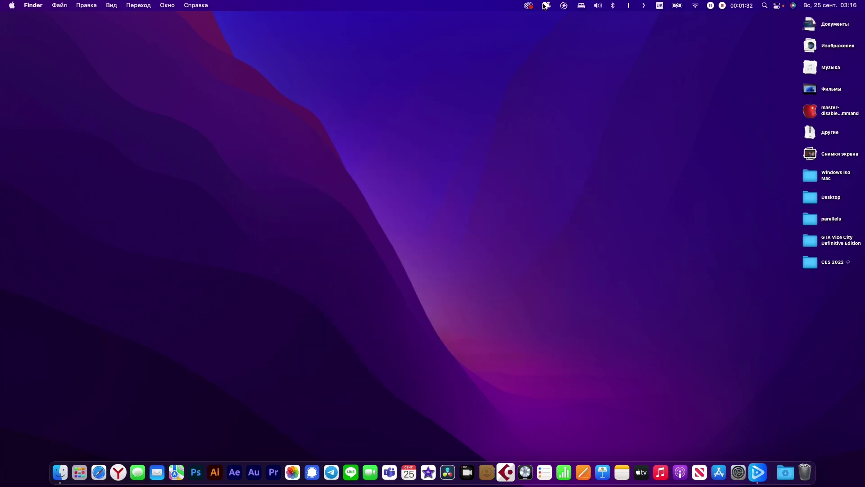
pyautogui.click(645, 6)
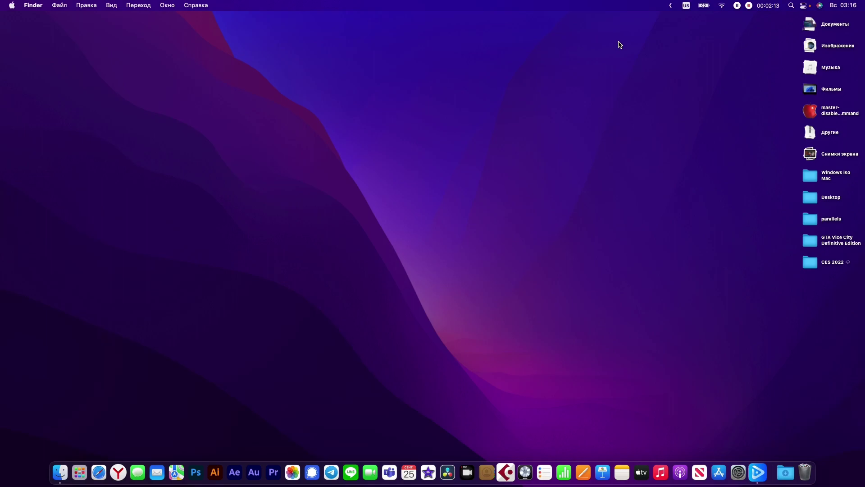
pyautogui.click(670, 6)
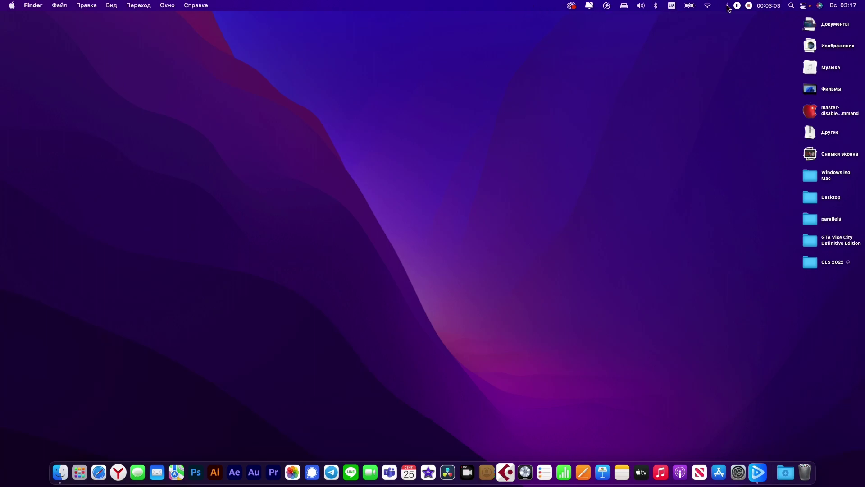
pyautogui.click(723, 6)
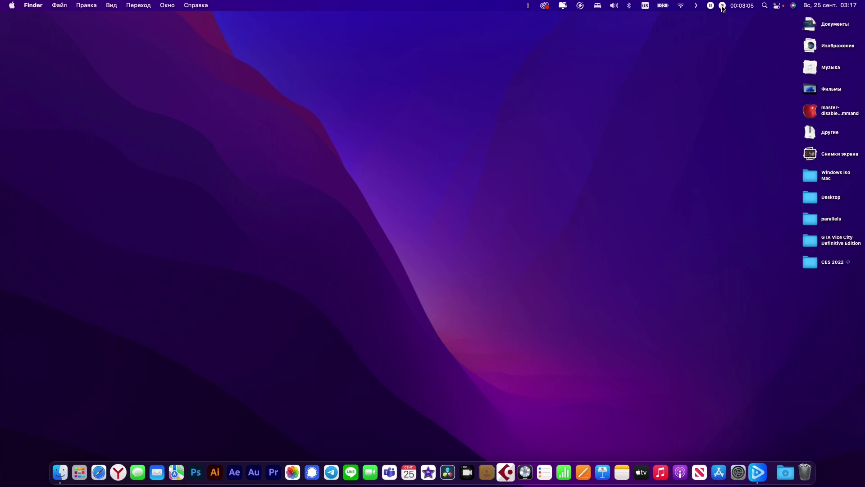
pyautogui.click(698, 6)
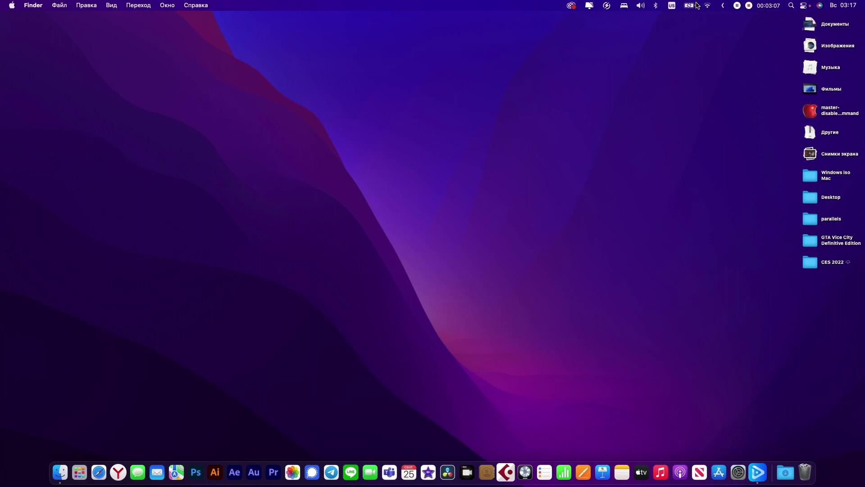
pyautogui.click(726, 7)
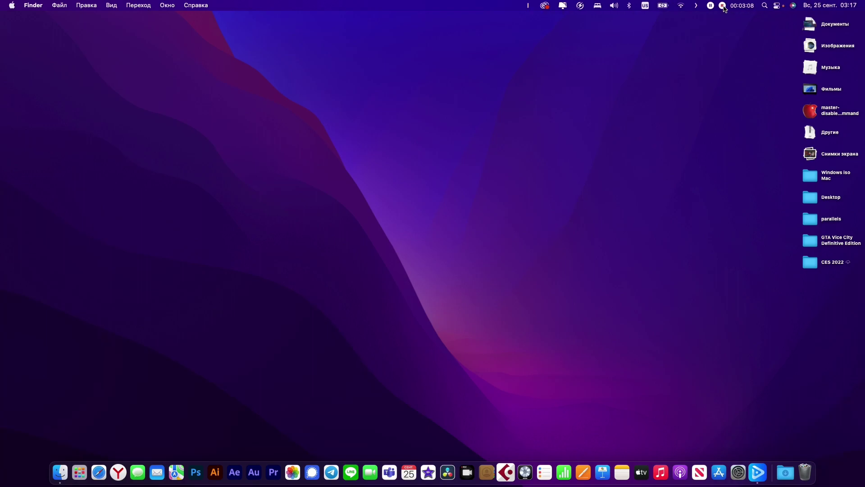
pyautogui.click(697, 6)
pyautogui.click(723, 7)
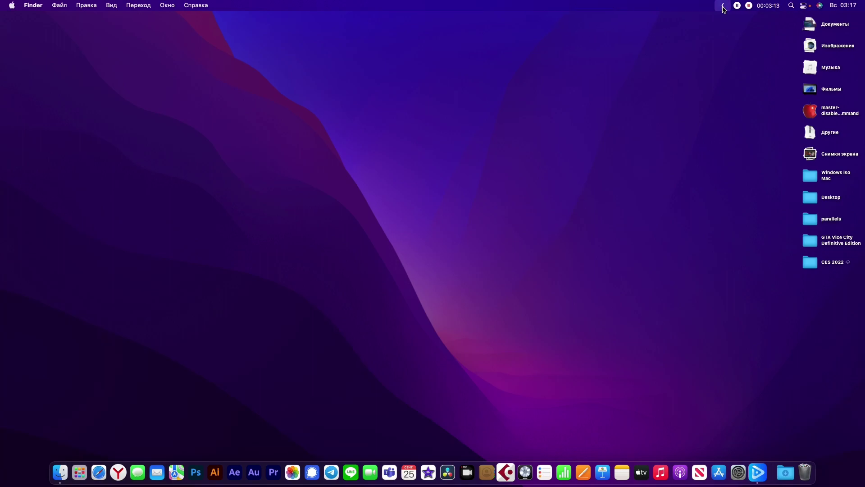
# - Move Hidden Bar's arrow and separator between the Bluetooth and keyboard layout icons, and collapse the icons
pyautogui.moveTo(697, 9); pyautogui.dragTo(629, 7)
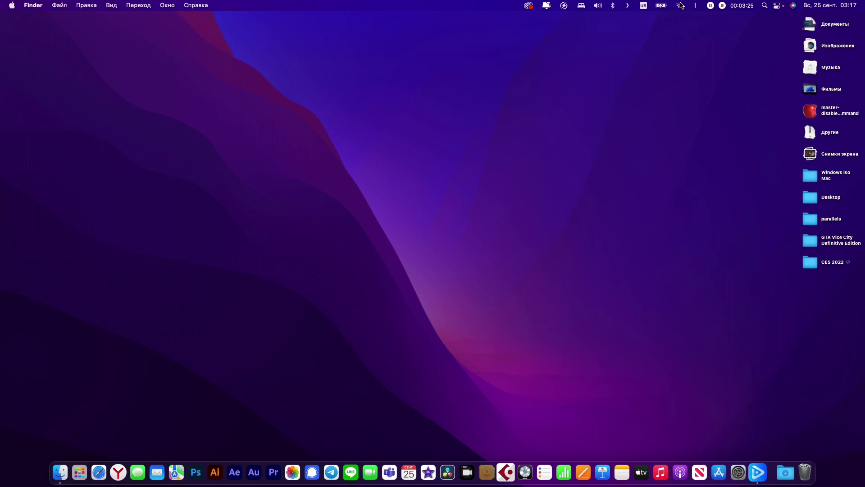
pyautogui.moveTo(696, 5); pyautogui.dragTo(629, 8)
pyautogui.click(645, 6)
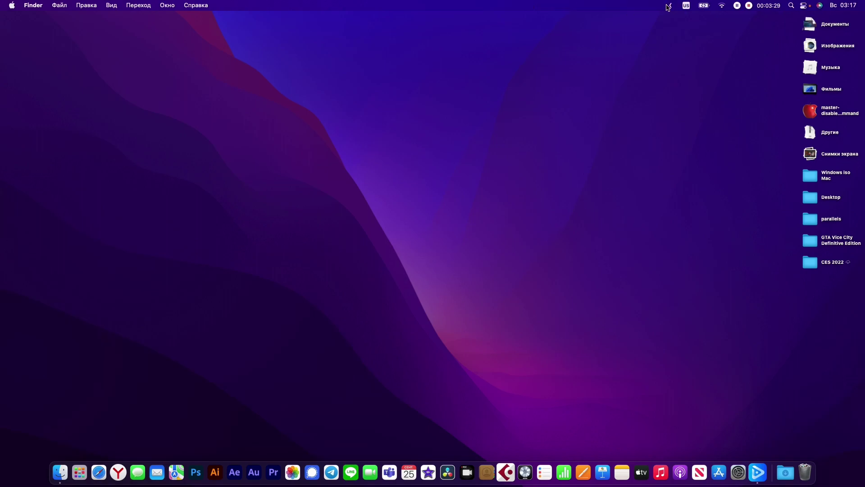
# - Expand the icons, move the Hidden Bar separator to the other side of the Bluetooth icon and back, and collapse them
pyautogui.click(669, 6)
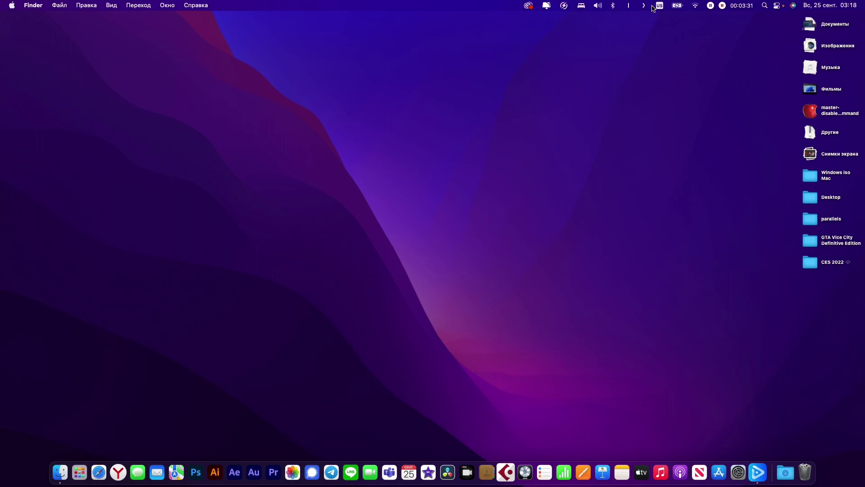
pyautogui.moveTo(629, 7)
pyautogui.mouseDown()
pyautogui.moveTo(607, 8)
pyautogui.moveTo(613, 14)
pyautogui.mouseUp()
pyautogui.click(613, 7)
pyautogui.click(615, 7)
pyautogui.moveTo(615, 8); pyautogui.dragTo(637, 10)
pyautogui.click(645, 5)
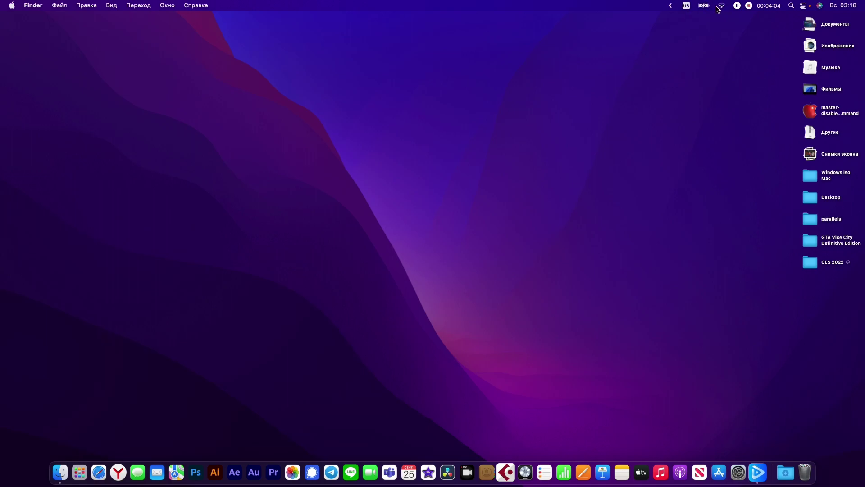
# - Quit Final Video Player from the Dock
pyautogui.click(706, 7)
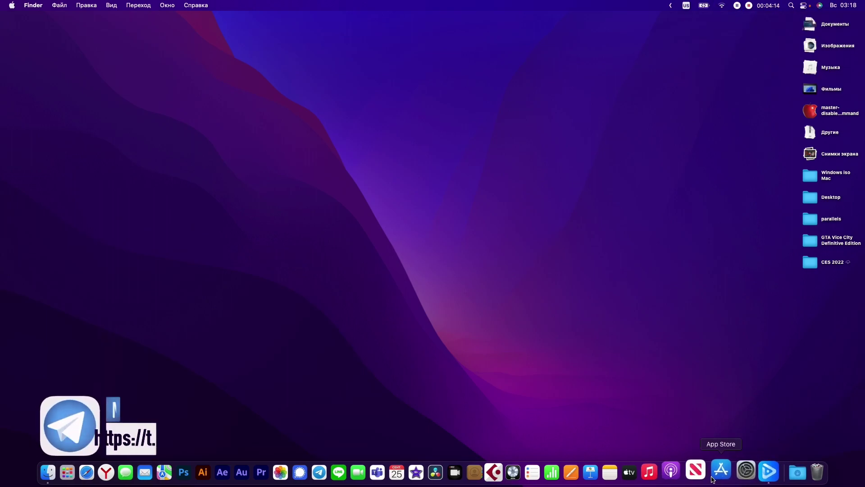
pyautogui.rightClick(758, 471)
pyautogui.click(773, 438)
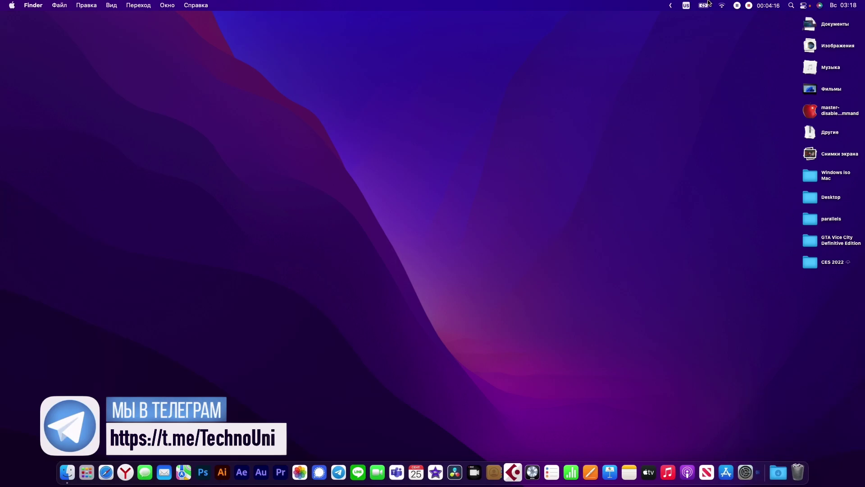
# - Enable automatic icon hiding in Hidden Bar's preferences with a delay of 5 seconds and close the window
pyautogui.click(628, 5)
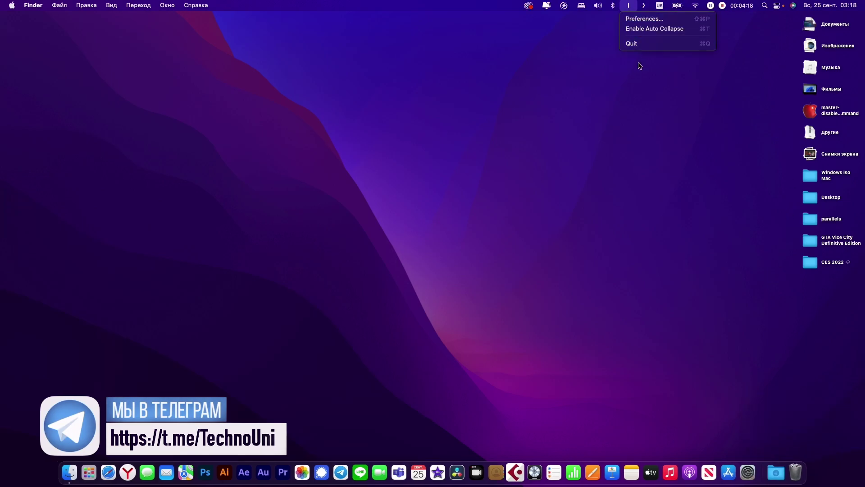
pyautogui.click(644, 20)
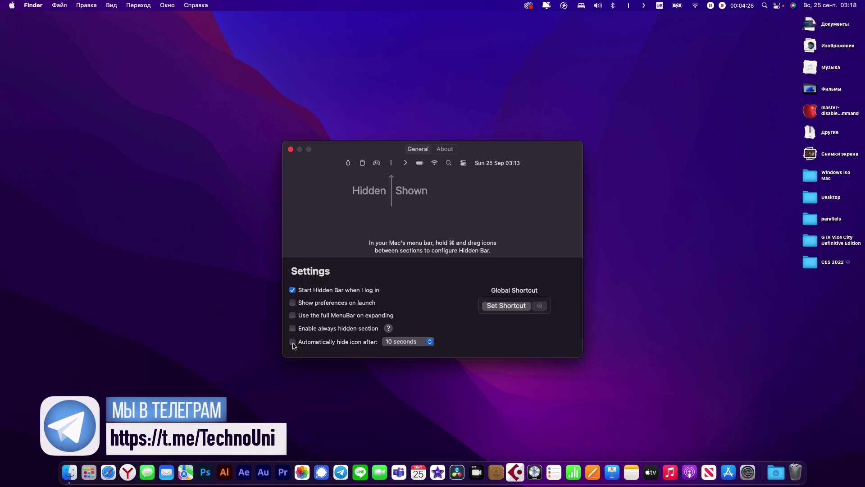
pyautogui.click(293, 342)
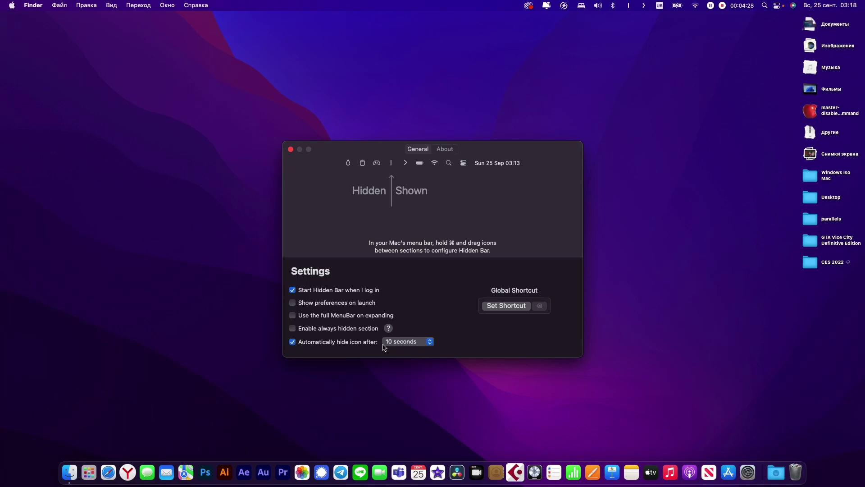
pyautogui.click(430, 342)
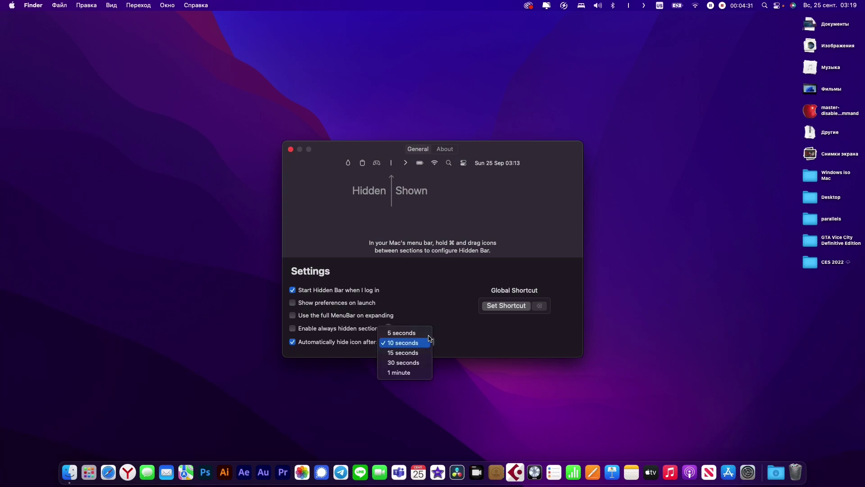
pyautogui.click(398, 334)
pyautogui.click(291, 149)
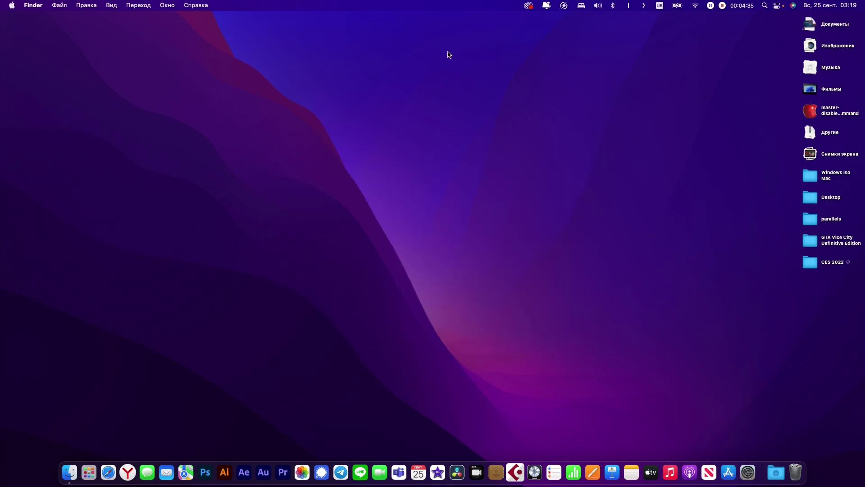
# - View the Sound and Bluetooth menus from the menu bar, expand the hidden icons again, and dismiss the open menu
pyautogui.click(598, 7)
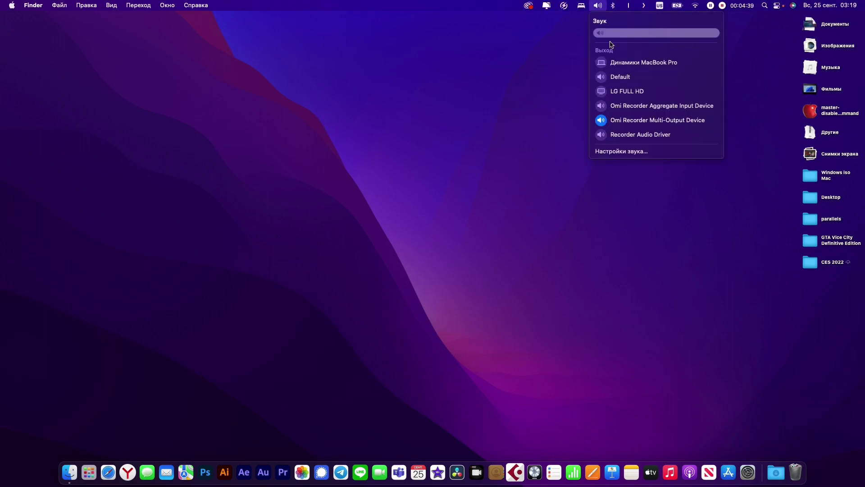
pyautogui.click(598, 8)
pyautogui.click(616, 9)
pyautogui.click(612, 7)
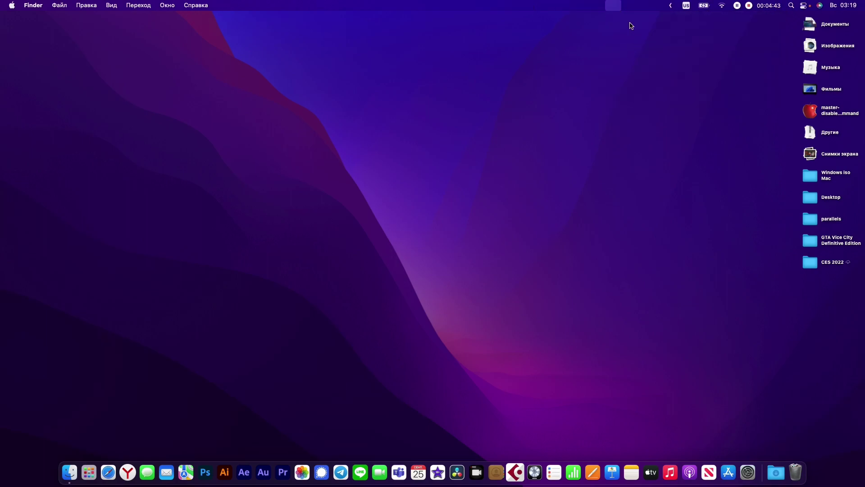
pyautogui.click(670, 8)
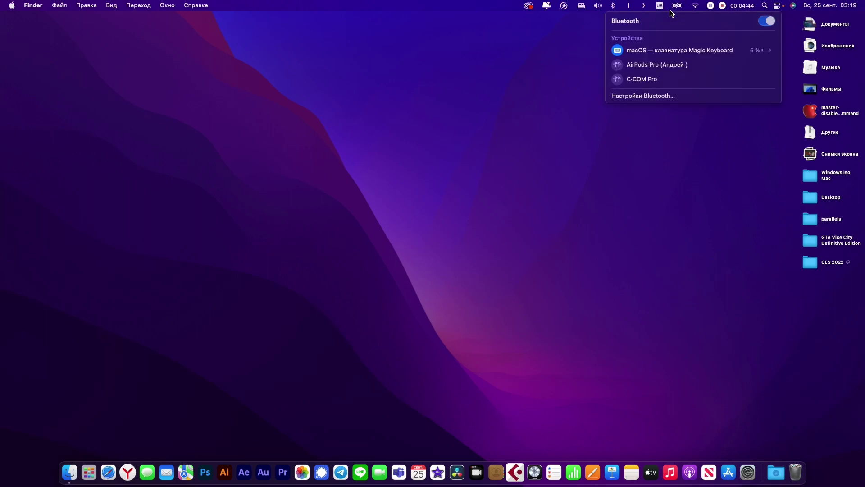
pyautogui.click(563, 122)
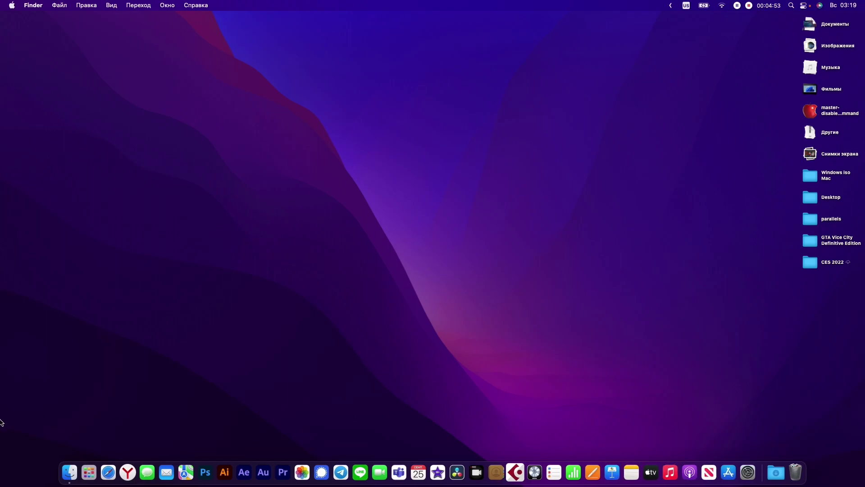
pyautogui.click(88, 471)
pyautogui.press('Escape')
pyautogui.press('Escape')
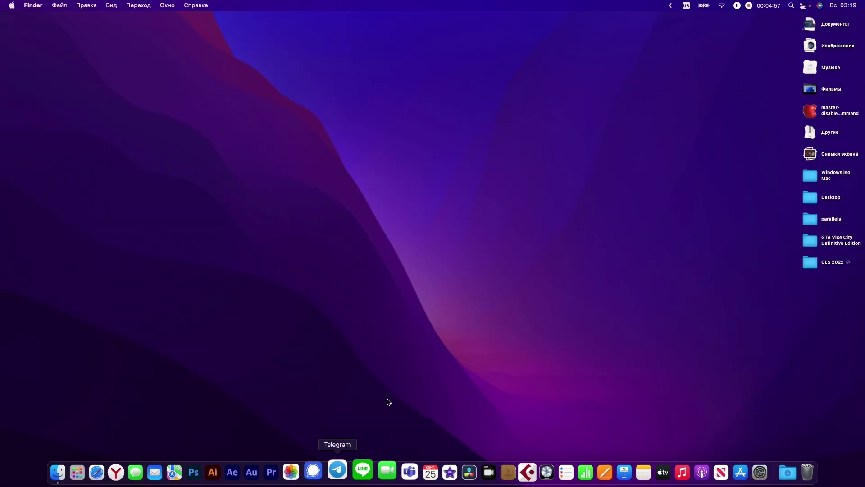
# - Review the general settings in Hidden Bar's preferences and close the window
pyautogui.click(676, 7)
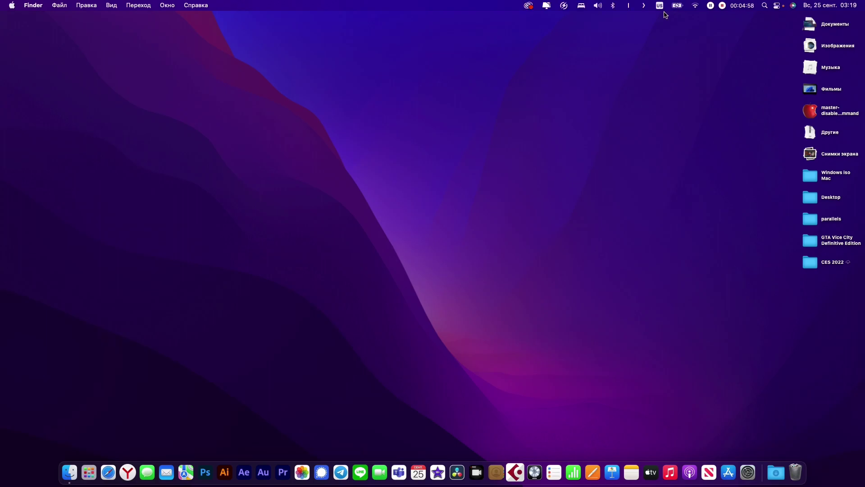
pyautogui.click(631, 6)
pyautogui.click(633, 20)
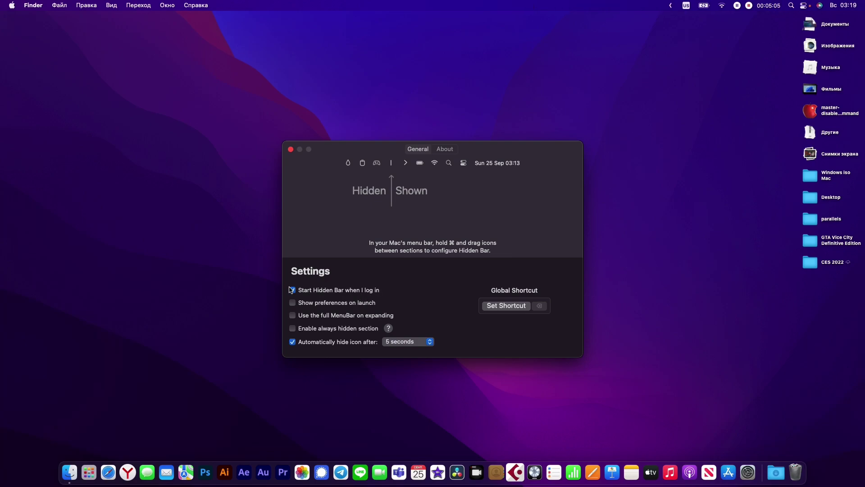
pyautogui.click(290, 149)
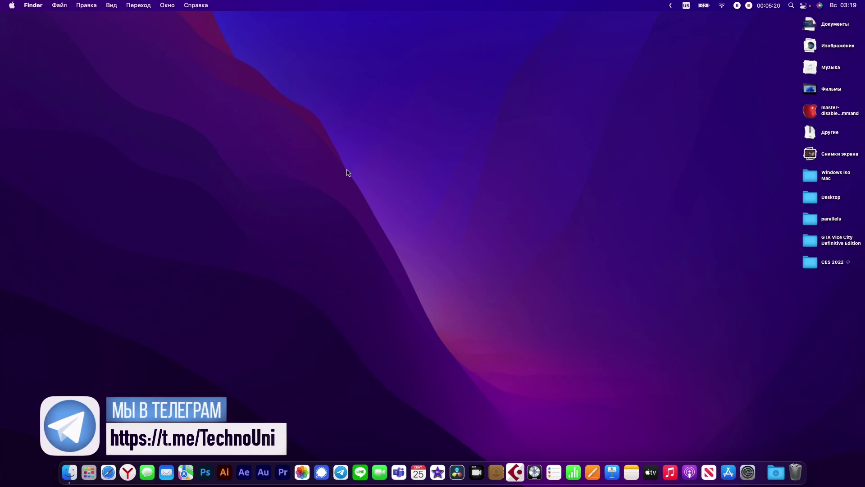
# - Launch Диск-О: from the Видео folder in Launchpad and advance through its introductory slides
pyautogui.click(89, 472)
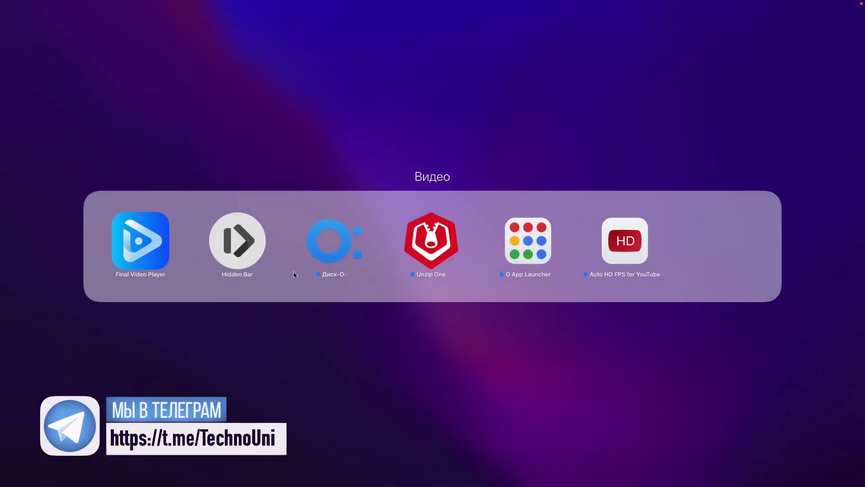
pyautogui.click(342, 250)
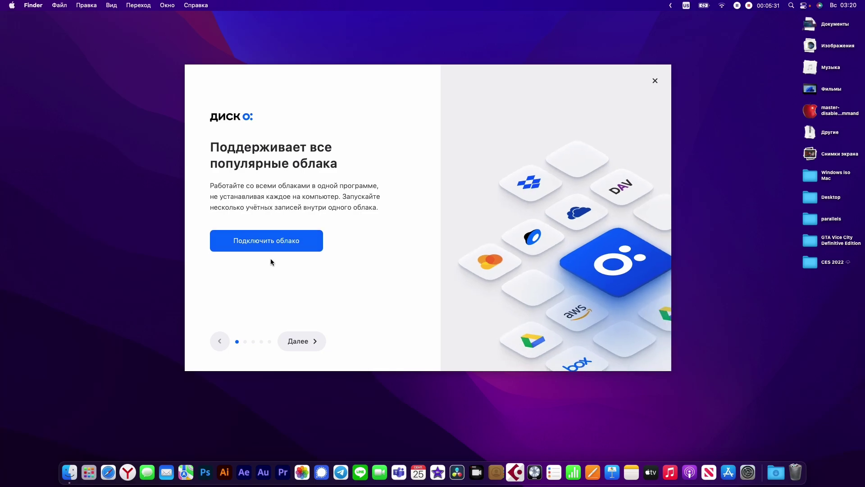
pyautogui.click(302, 342)
pyautogui.click(299, 343)
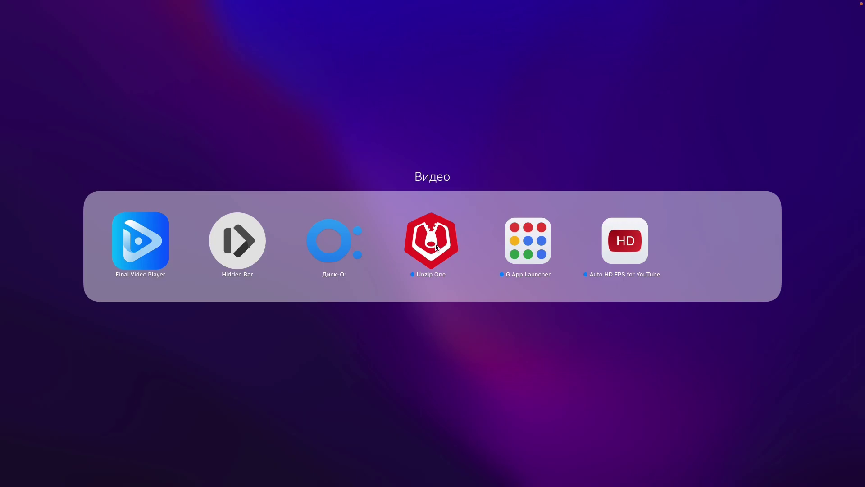
# - Launch Unzip One from the Видео folder in Launchpad, get past its introductory slides, and reposition its main window
pyautogui.click(433, 244)
pyautogui.click(437, 316)
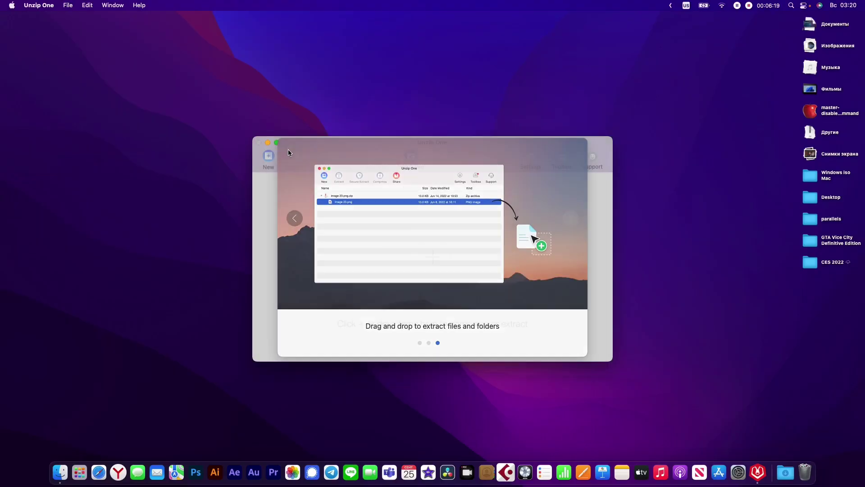
pyautogui.click(288, 150)
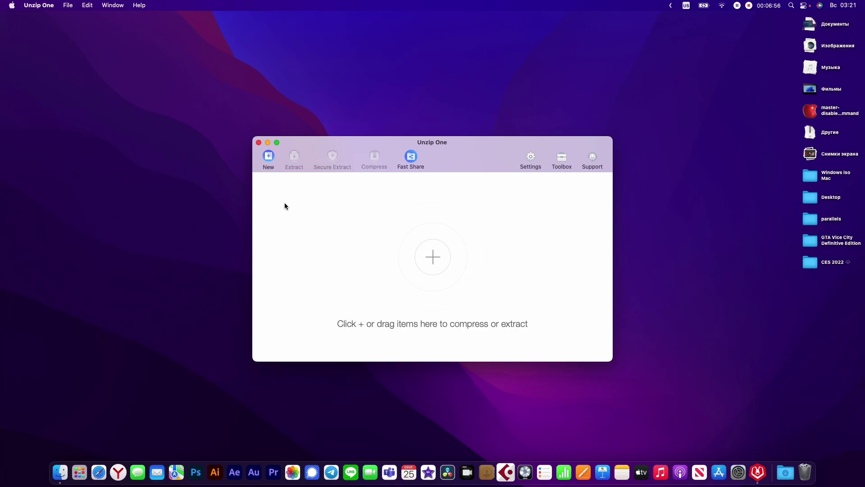
pyautogui.moveTo(306, 141); pyautogui.dragTo(359, 149)
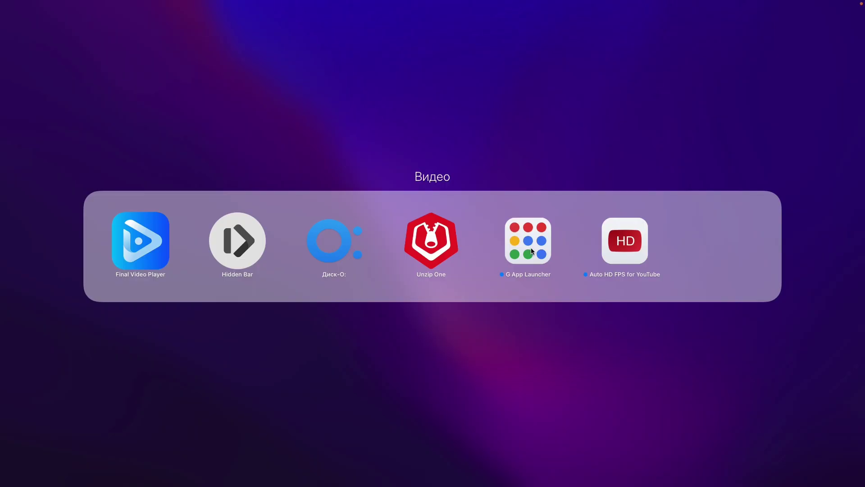
# - Launch G App Launcher from the Видео folder, enable its Safari extension, and allow it access to the open websites for one day
pyautogui.click(531, 250)
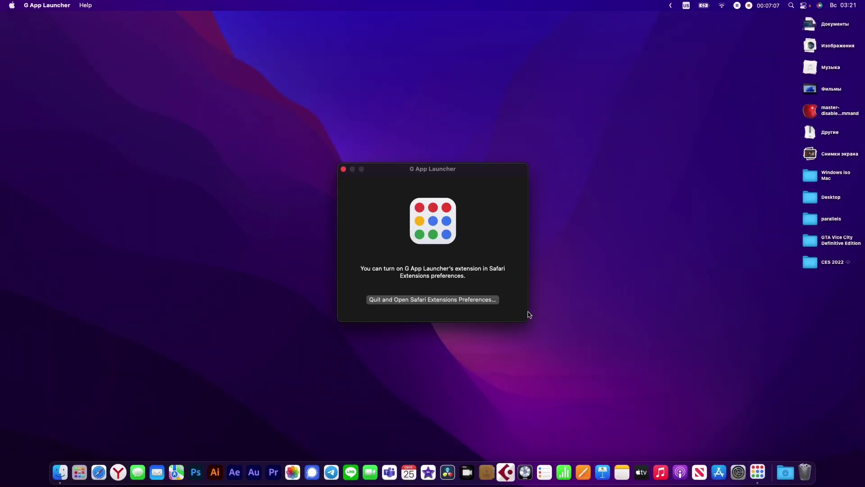
pyautogui.click(441, 300)
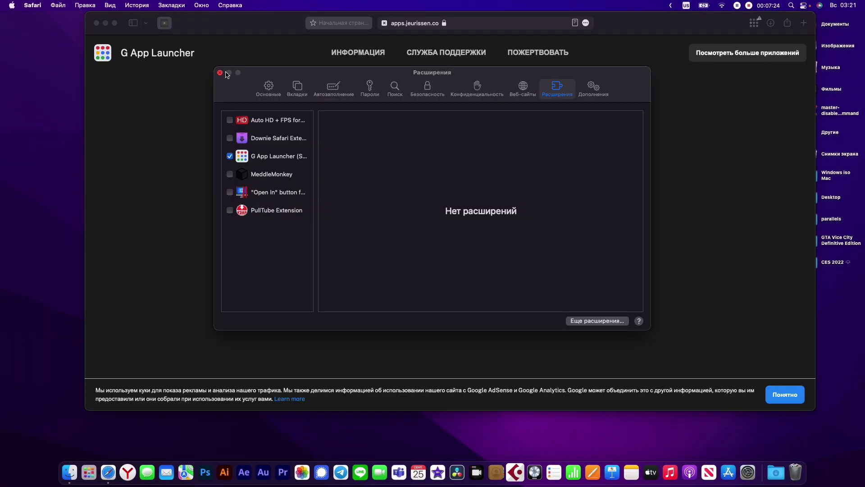
pyautogui.click(754, 23)
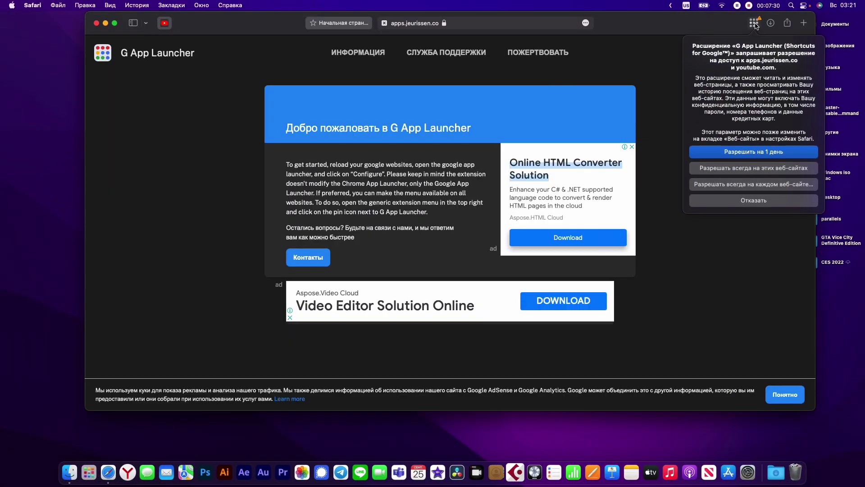
pyautogui.click(765, 152)
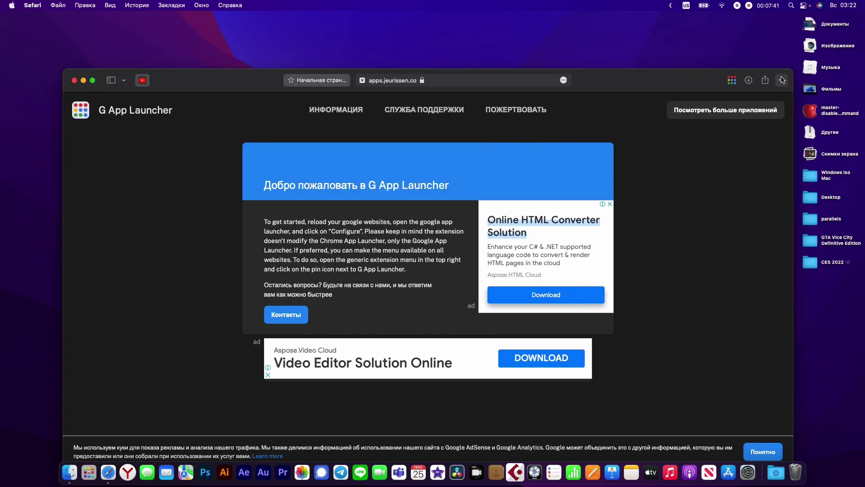
# - Open the Яндекс favorite in a new Safari tab and move the browser window higher on the desktop
pyautogui.click(782, 80)
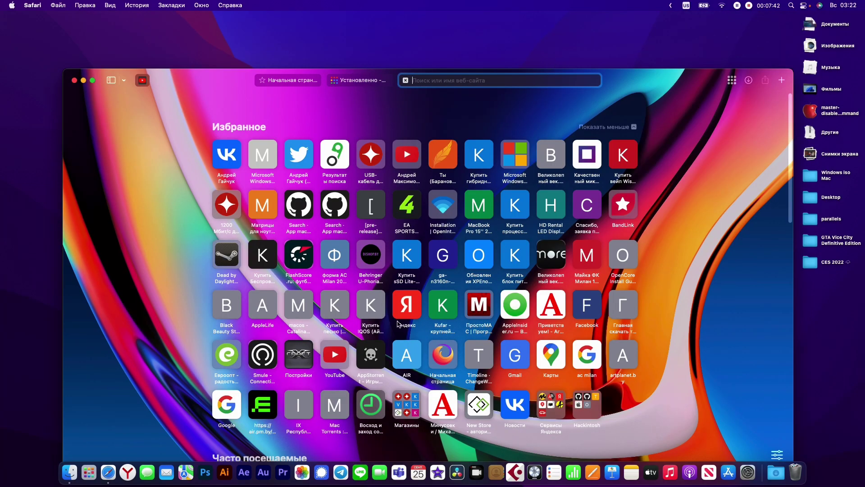
pyautogui.click(414, 305)
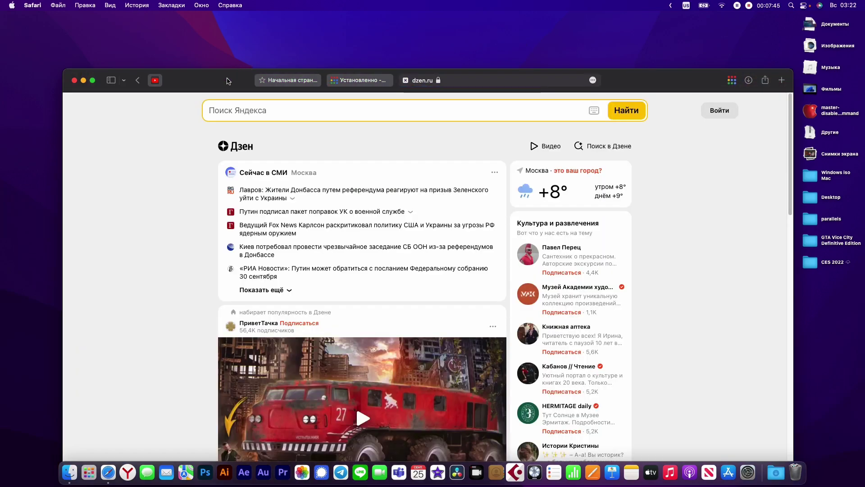
pyautogui.moveTo(227, 81); pyautogui.dragTo(222, 33)
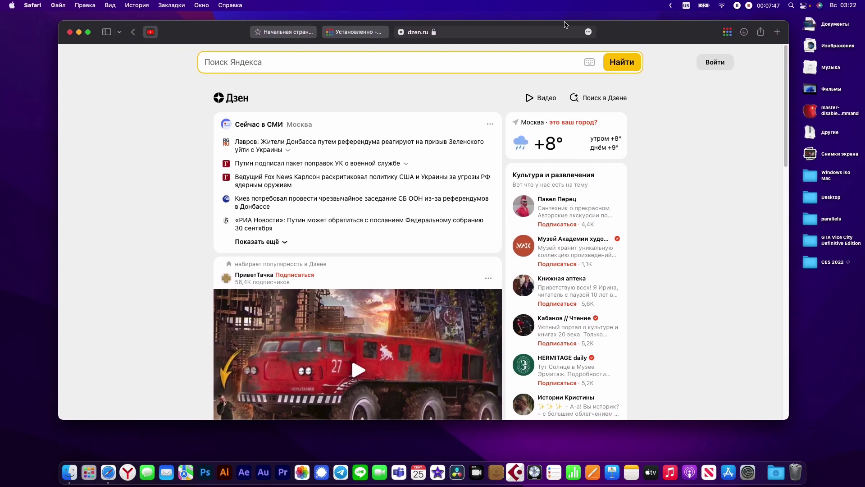
# - Open YouTube, Поиск and Переводчик one after another from the G App Launcher extension in Safari
pyautogui.click(727, 33)
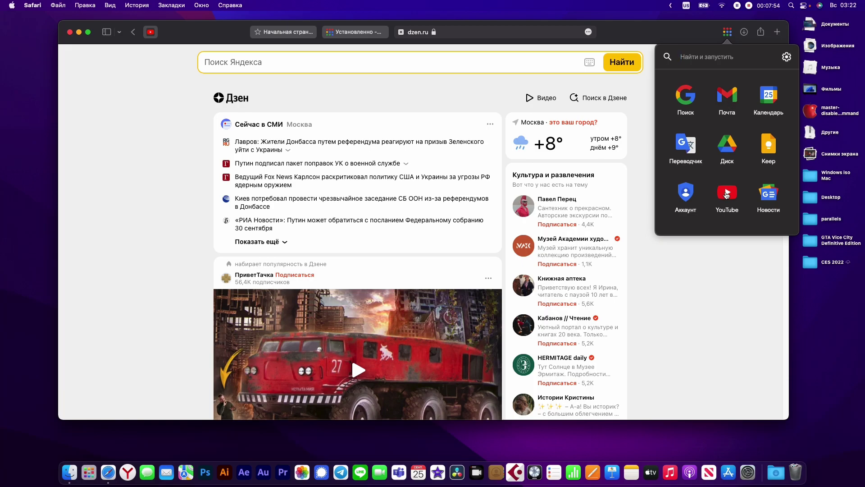
pyautogui.click(726, 195)
pyautogui.click(728, 32)
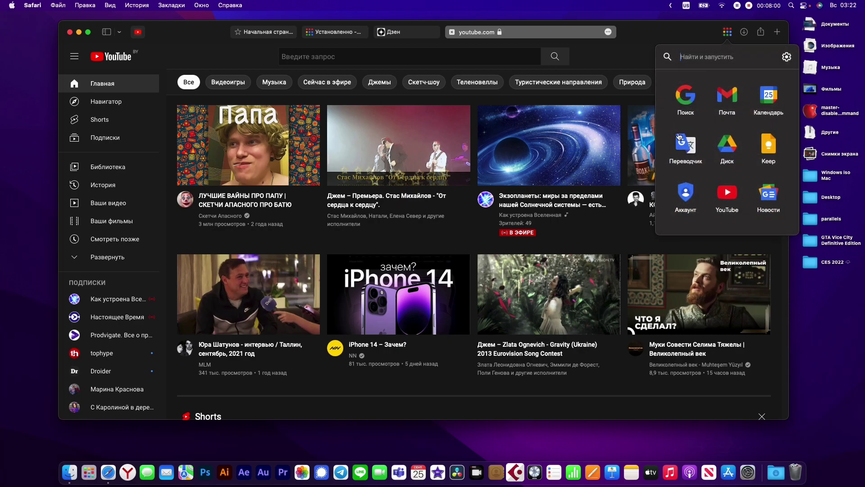
pyautogui.click(691, 100)
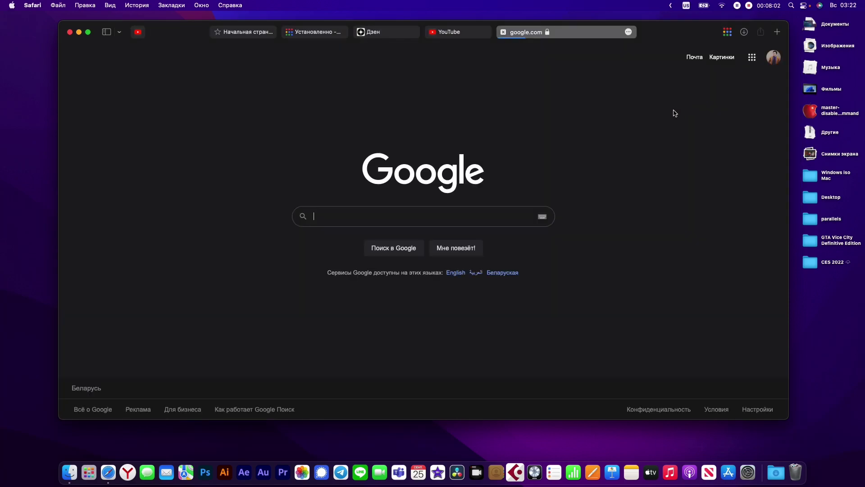
pyautogui.click(727, 32)
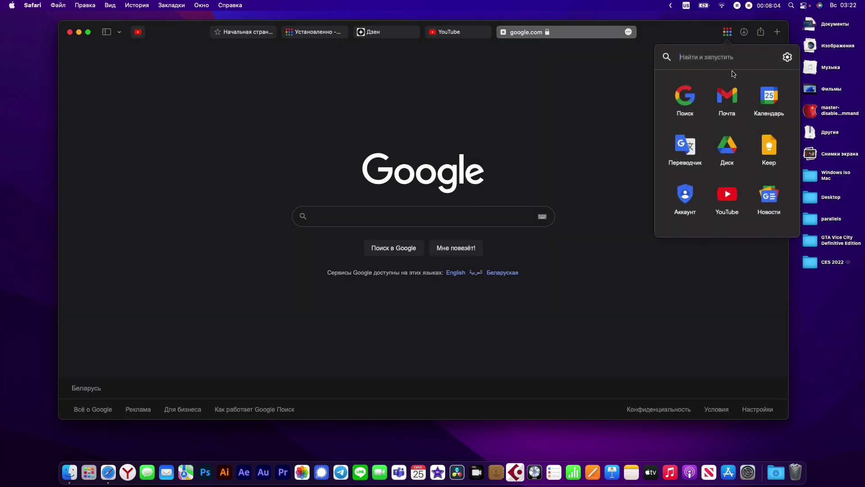
pyautogui.click(686, 149)
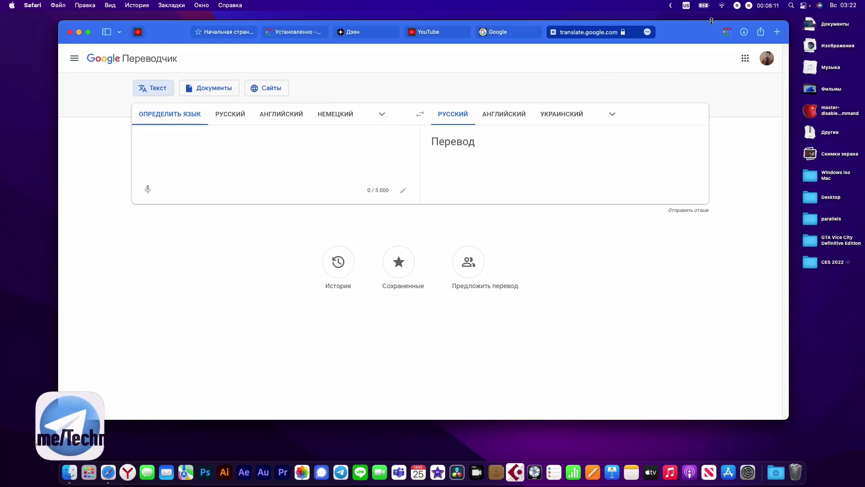
# - Open Новости from the G App Launcher extension, look through the headlines, and open Почта the same way
pyautogui.click(727, 32)
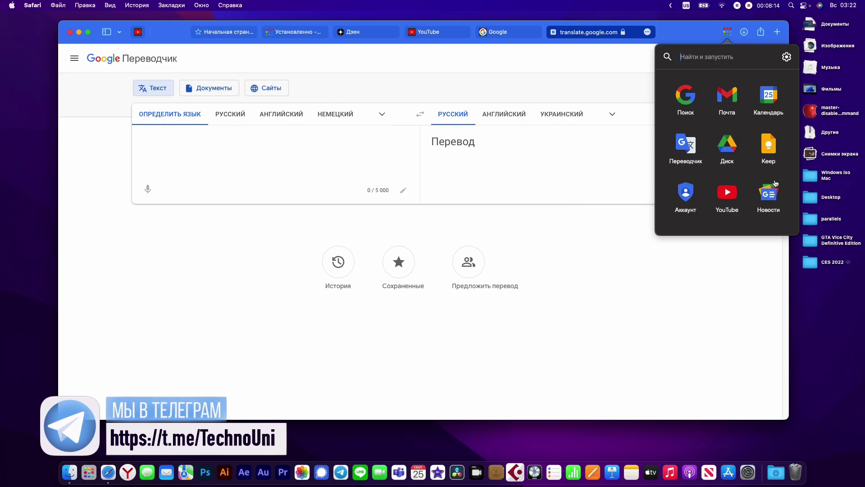
pyautogui.click(769, 194)
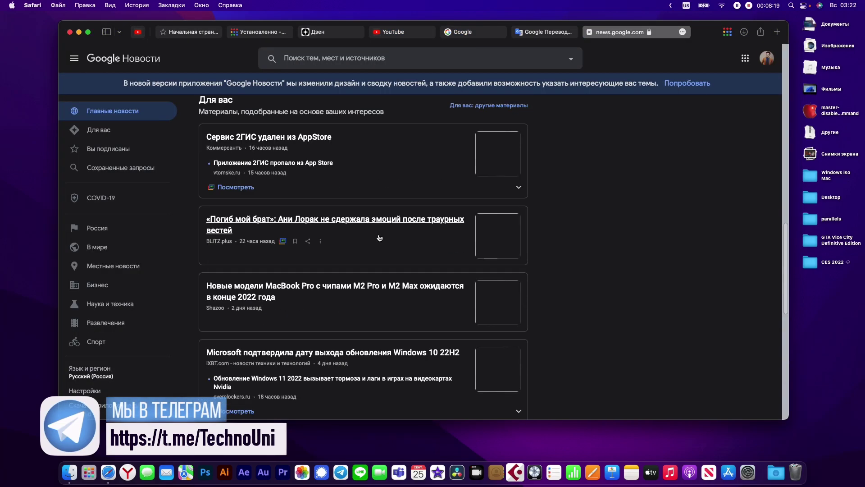
pyautogui.click(728, 32)
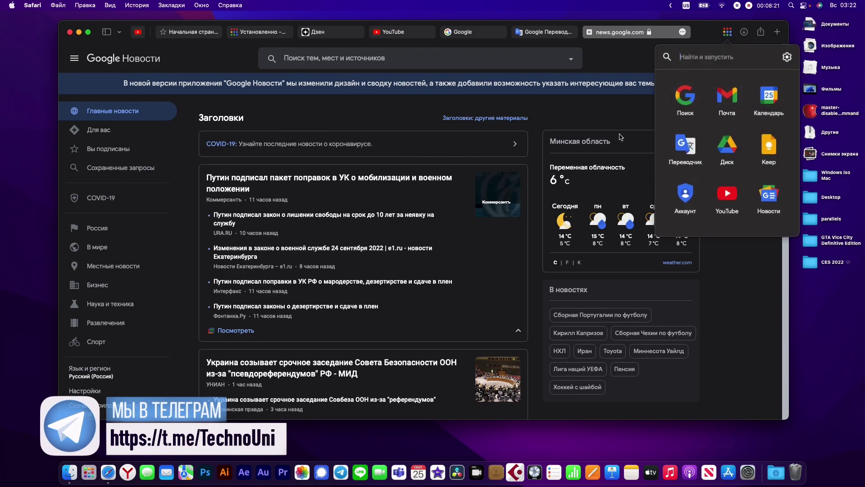
pyautogui.click(724, 95)
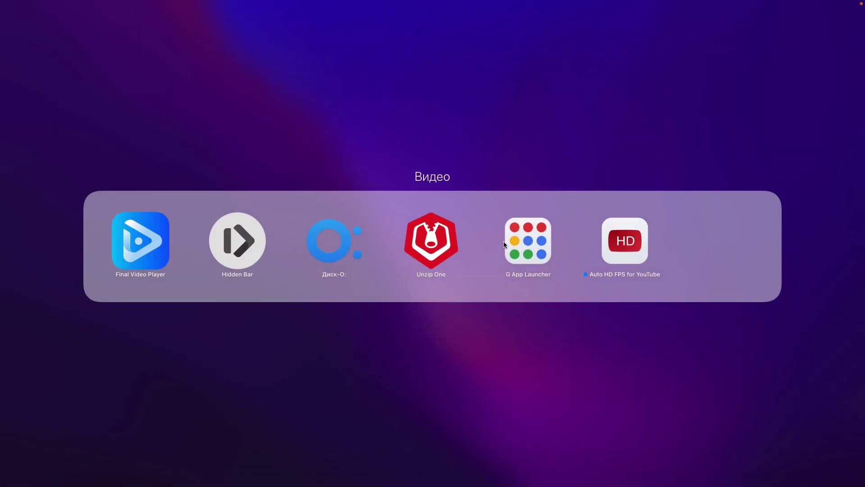
# - Launch Auto HD FPS for YouTube from the Видео folder and enable its Auto HD + FPS for YouTube extension in Safari's preferences
pyautogui.click(622, 275)
pyautogui.click(432, 300)
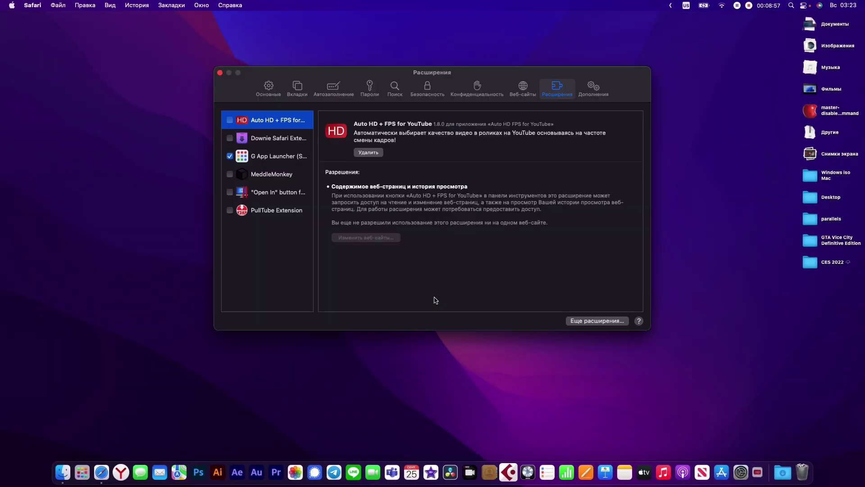
pyautogui.click(230, 119)
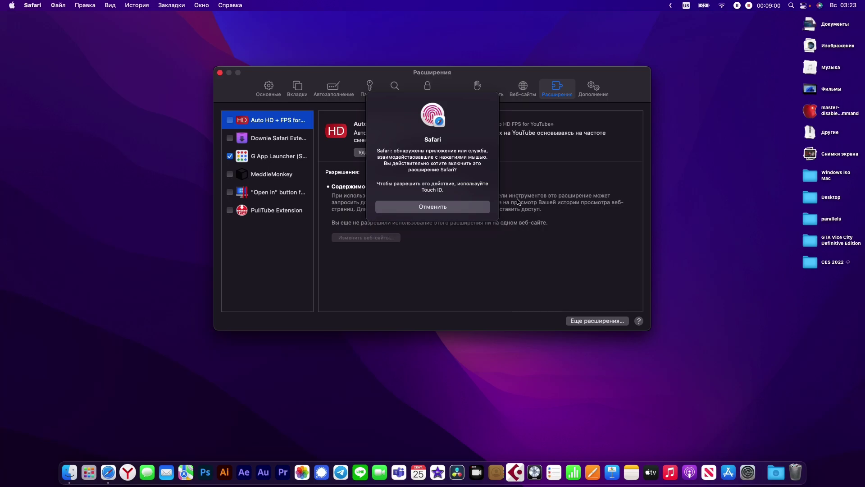